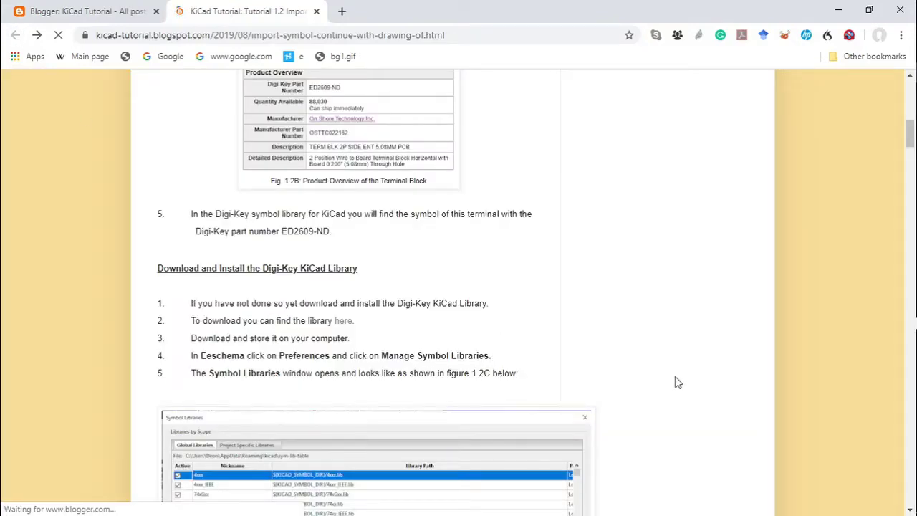
# Review the Tutorial 1.2 page's terminal block section and the Digi-Key product page for ED2609-ND, returning to the tutorial
pyautogui.moveTo(911, 136); pyautogui.dragTo(909, 105)
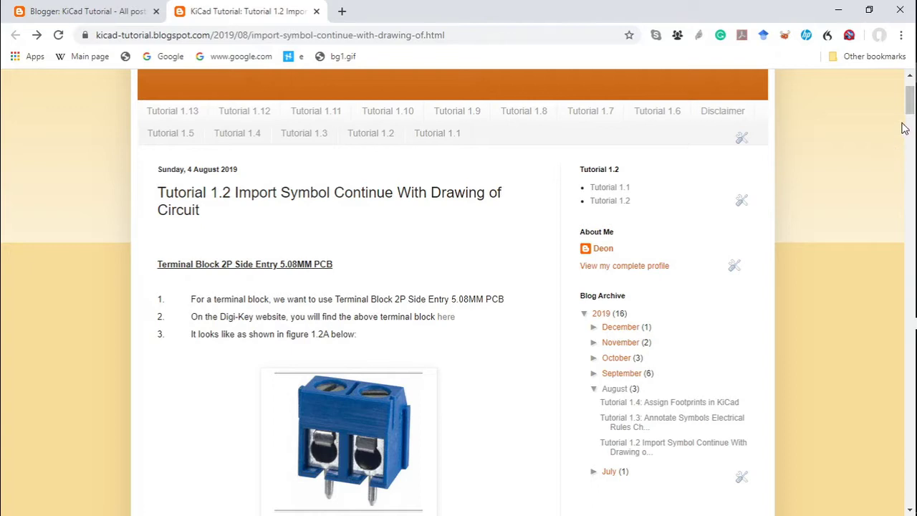
pyautogui.moveTo(909, 114); pyautogui.dragTo(910, 122)
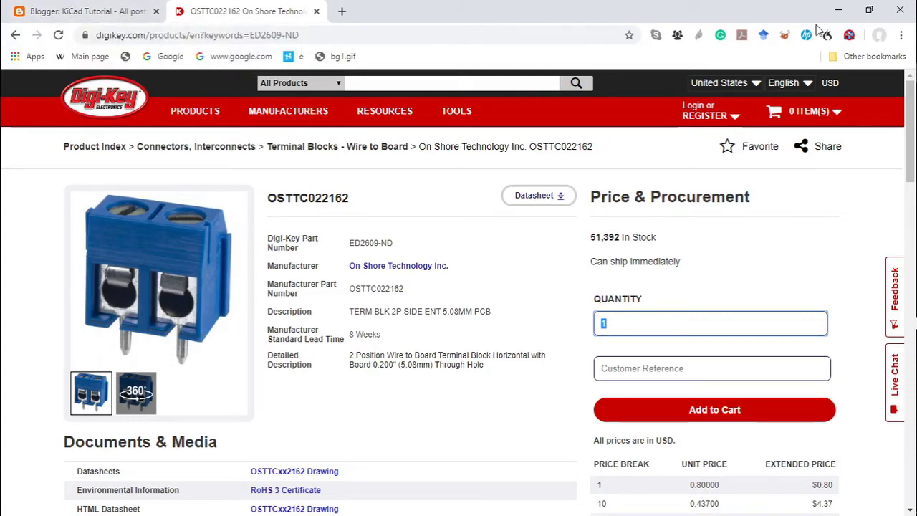
pyautogui.click(106, 11)
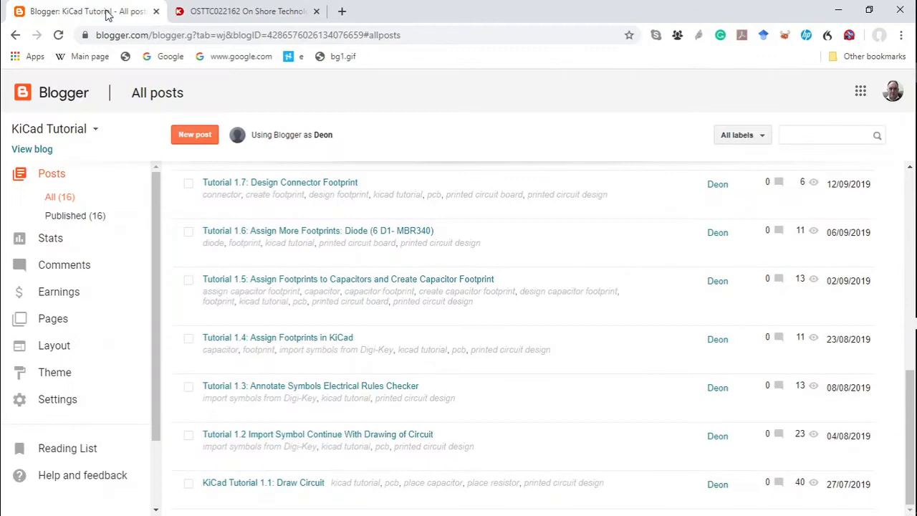
pyautogui.click(250, 12)
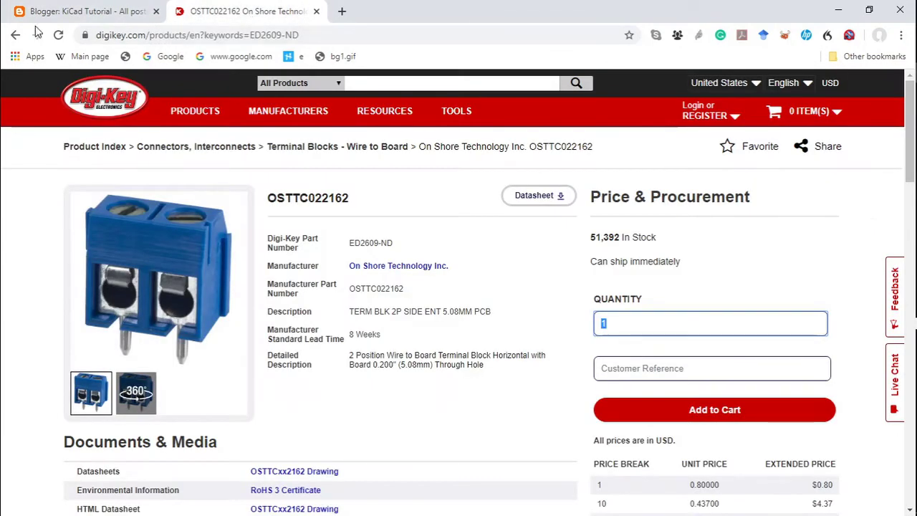
pyautogui.click(14, 36)
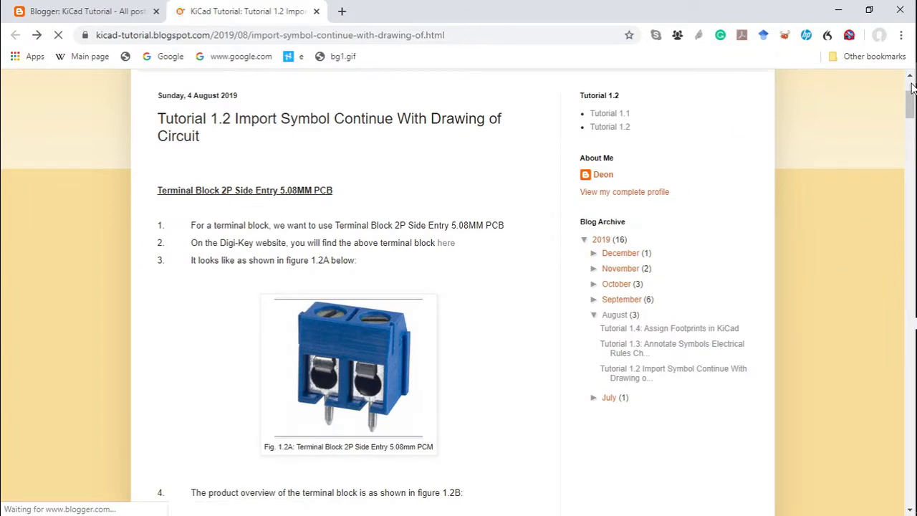
# Open the Digi-Key KiCad Library page linked in the tutorial's download instructions and look through it
pyautogui.scroll(-5, 912, 86)
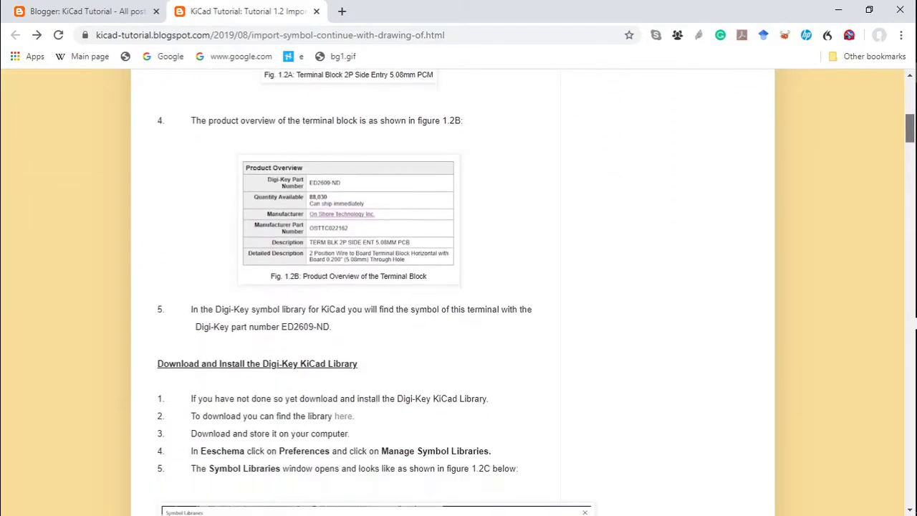
pyautogui.scroll(-3, 911, 143)
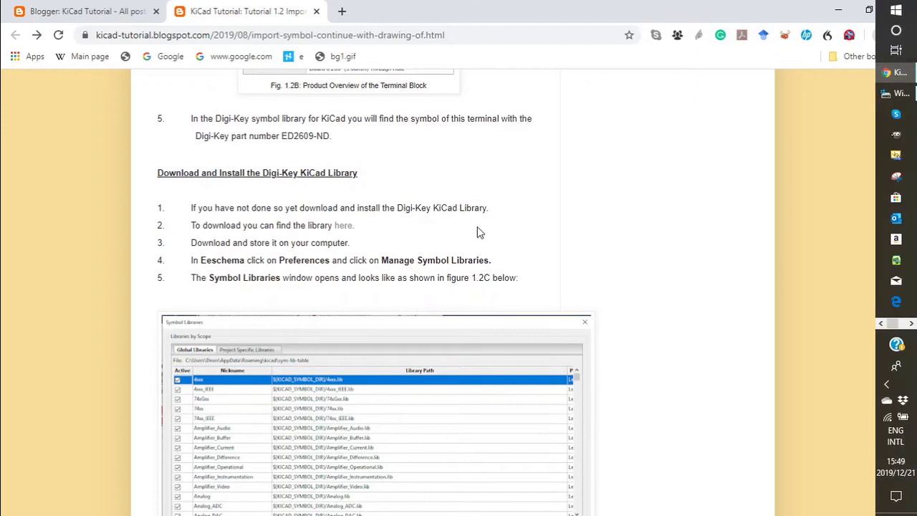
pyautogui.click(344, 226)
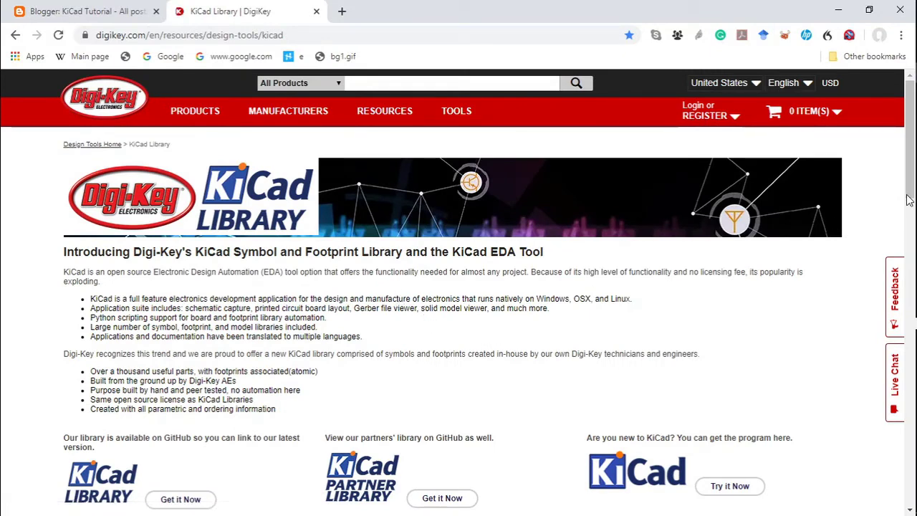
pyautogui.moveTo(909, 201); pyautogui.dragTo(908, 223)
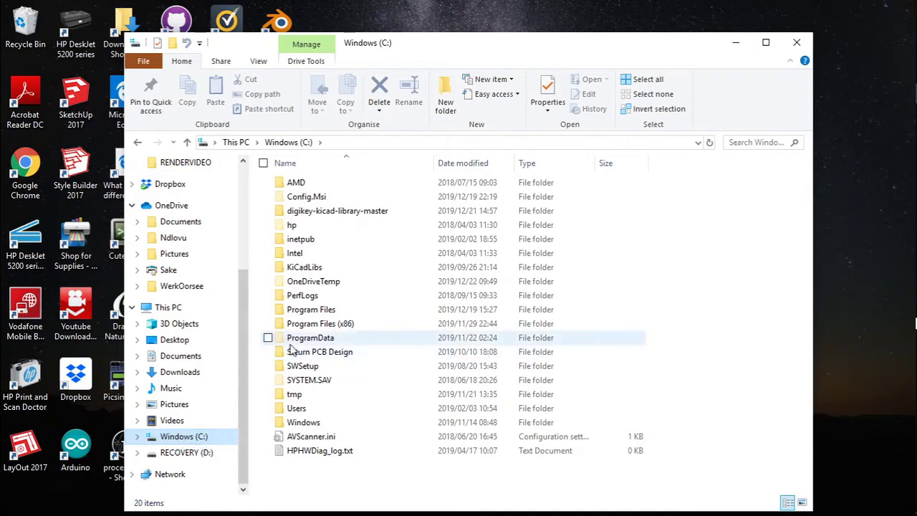
# Close the Windows (C:) folder window and switch to the LTC 1624Video schematic in Eeschema
pyautogui.moveTo(360, 219)
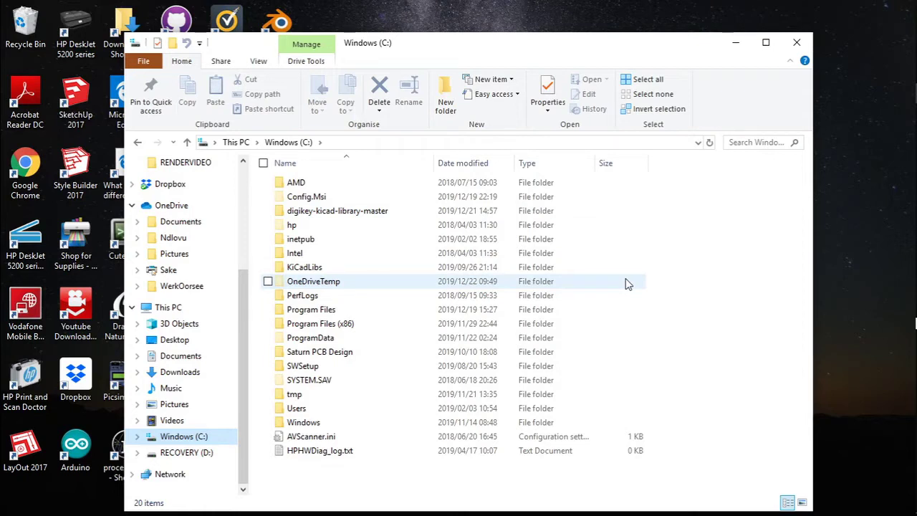
pyautogui.moveTo(913, 301)
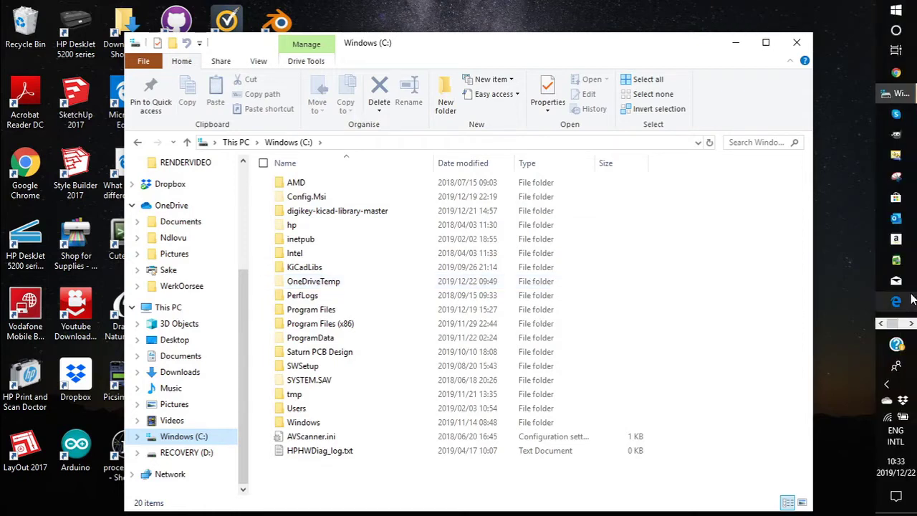
pyautogui.click(797, 44)
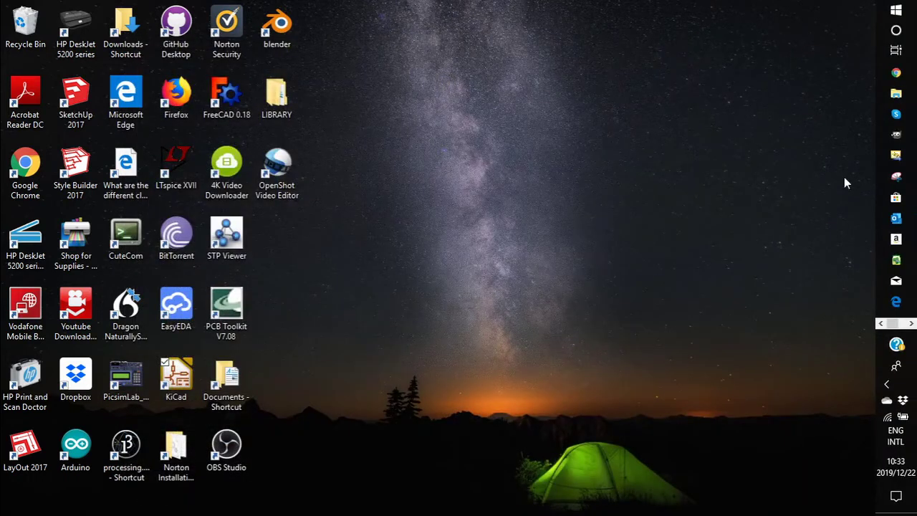
pyautogui.click(907, 324)
pyautogui.moveTo(886, 141)
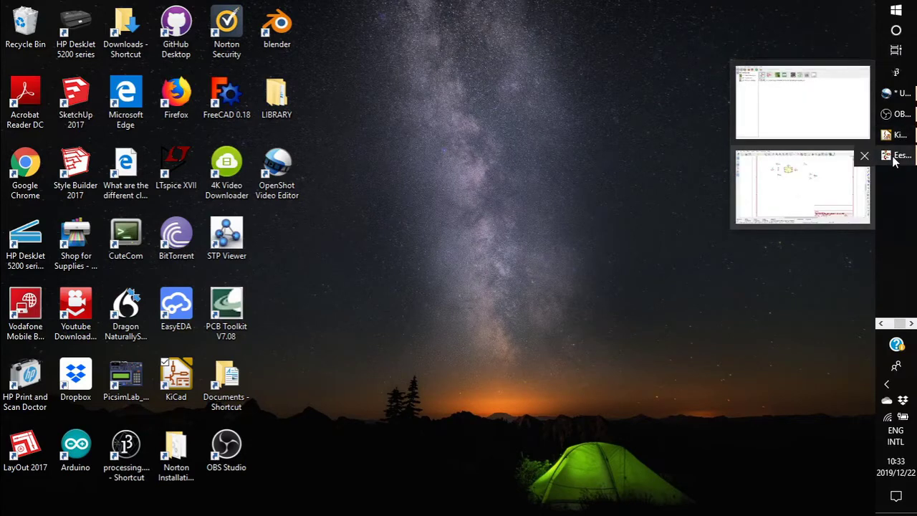
pyautogui.click(895, 159)
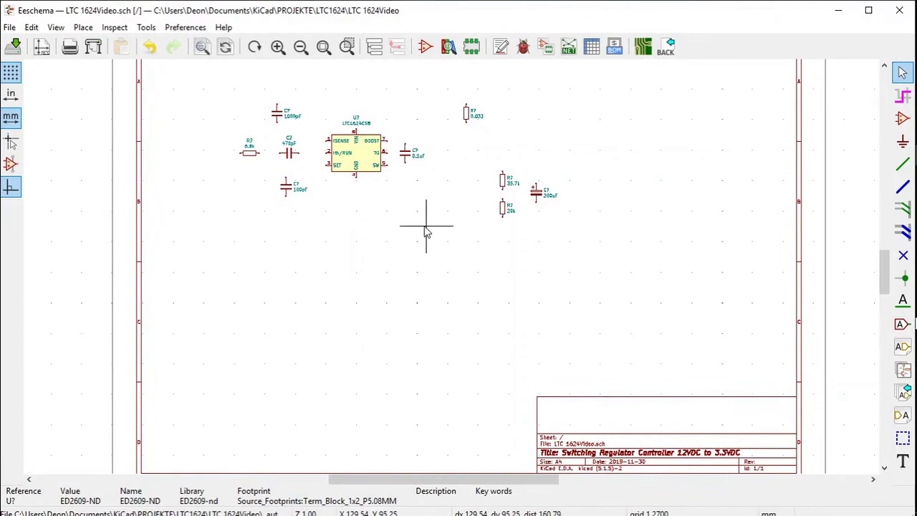
# Open the symbol library manager and show the global libraries
pyautogui.click(180, 28)
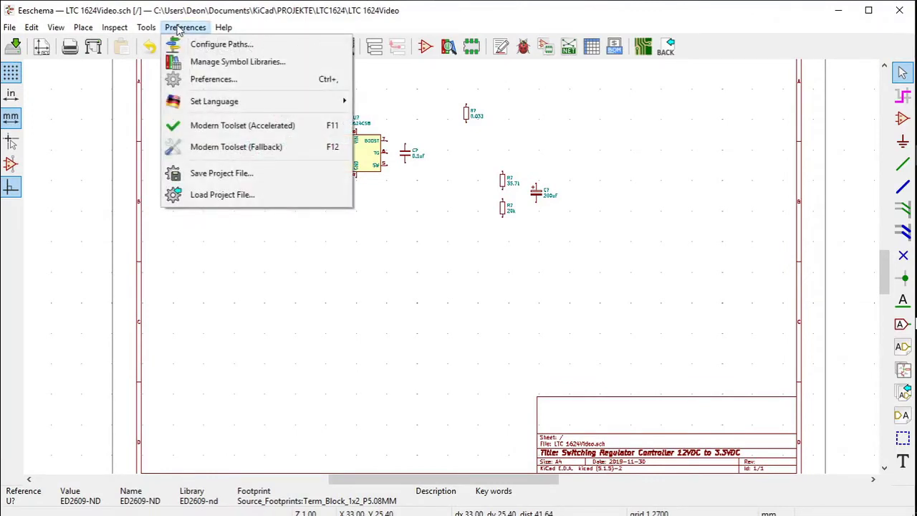
pyautogui.click(191, 63)
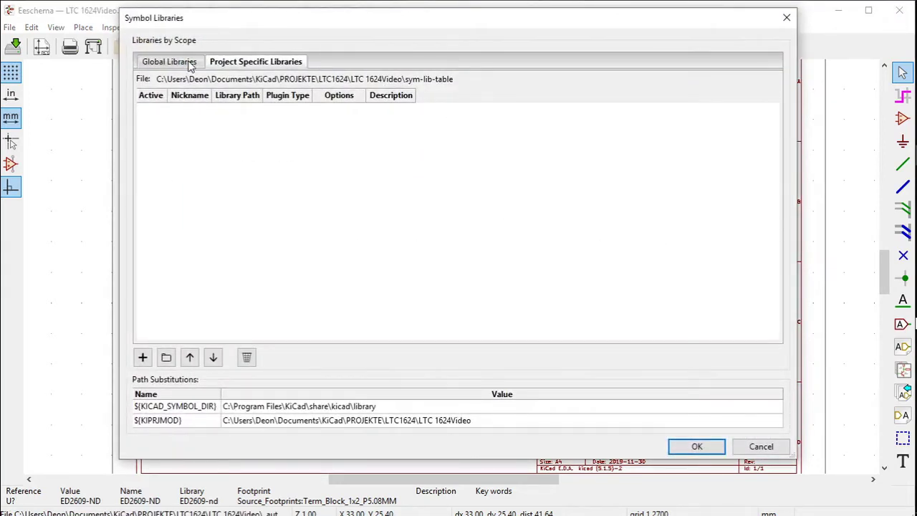
pyautogui.click(169, 62)
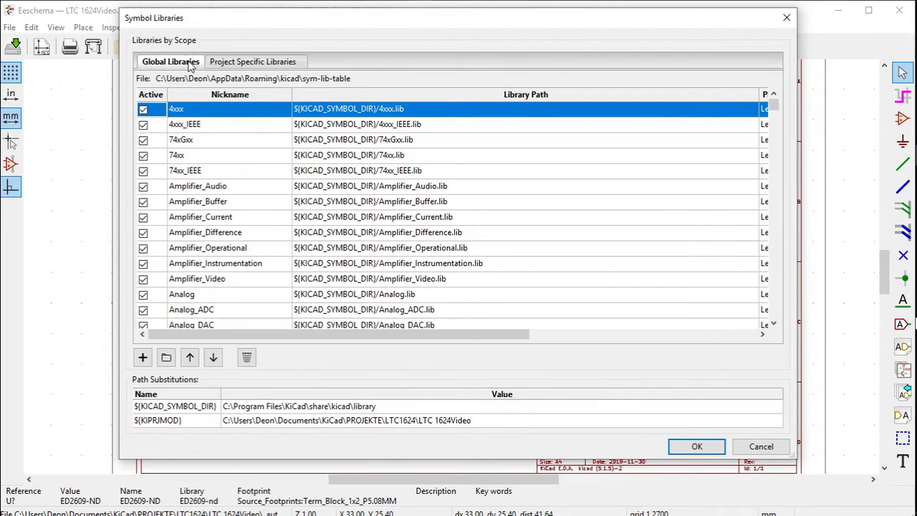
# Browse to C:/digikey-kicad-library-master/src/Source_Symbols, select ed2609-nd.lib as a library to add, and cancel the selection
pyautogui.click(166, 360)
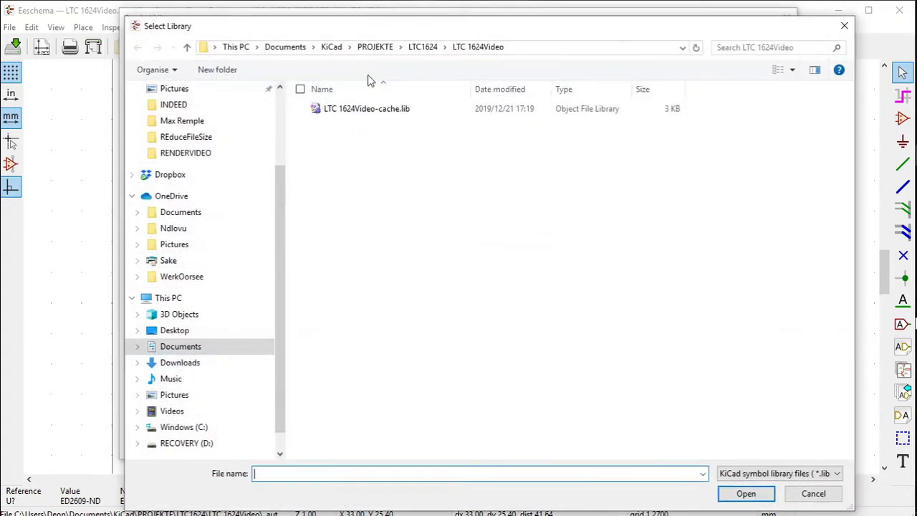
pyautogui.click(191, 428)
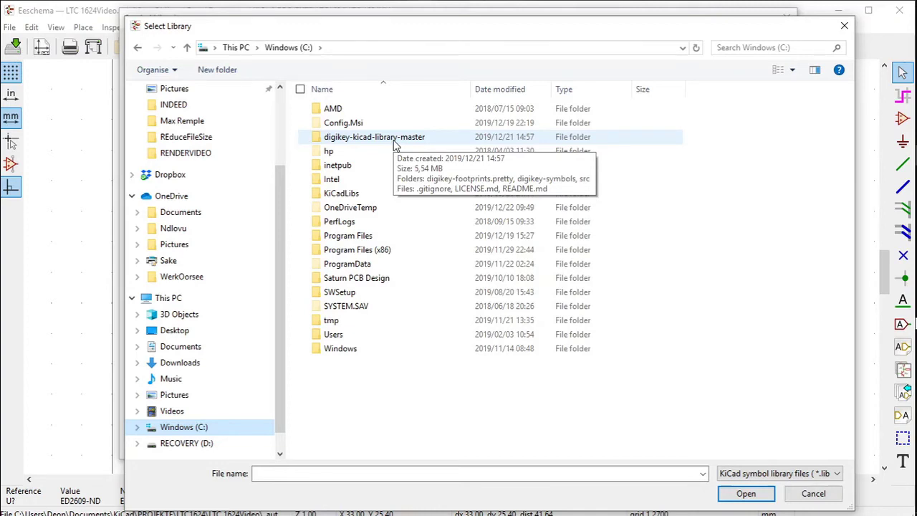
pyautogui.doubleClick(393, 141)
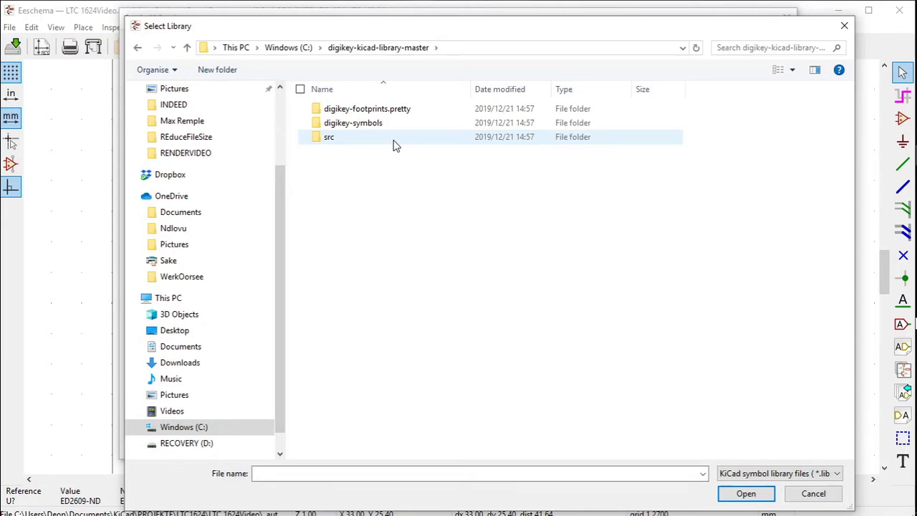
pyautogui.doubleClick(393, 141)
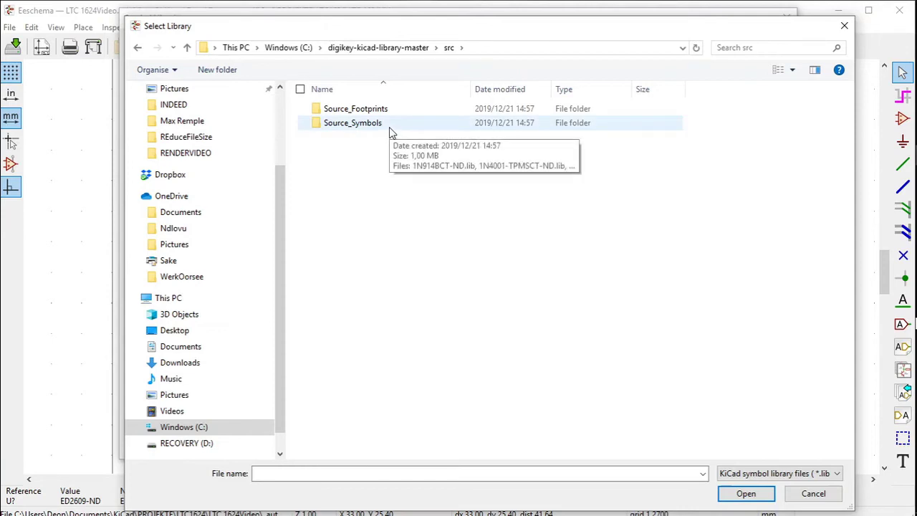
pyautogui.doubleClick(389, 124)
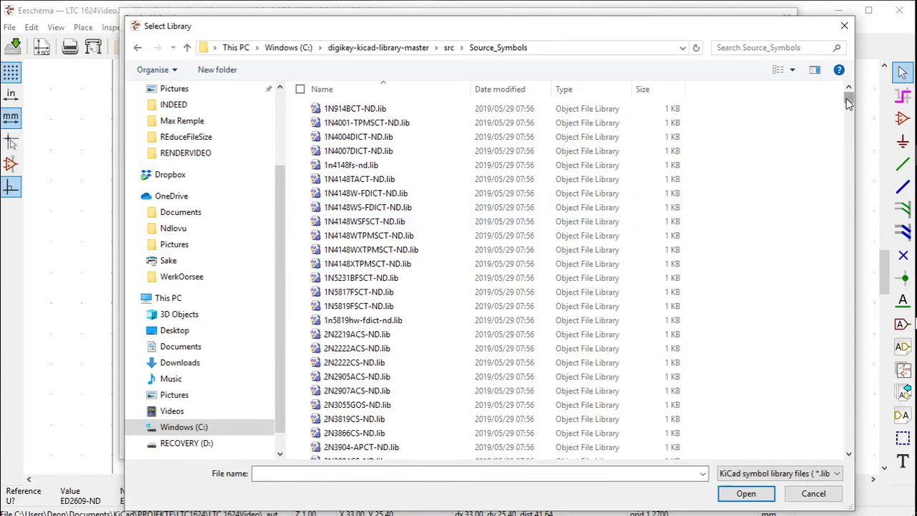
pyautogui.moveTo(849, 103); pyautogui.dragTo(877, 204)
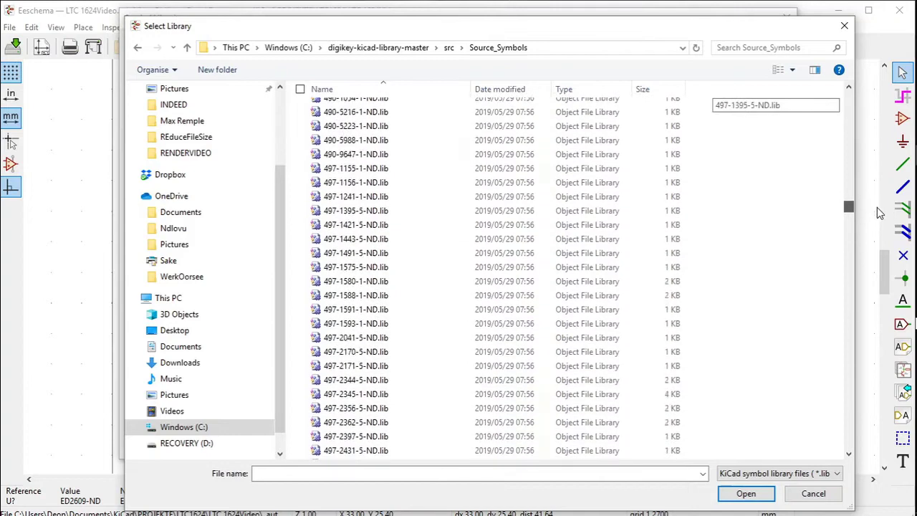
pyautogui.moveTo(879, 212); pyautogui.dragTo(886, 342)
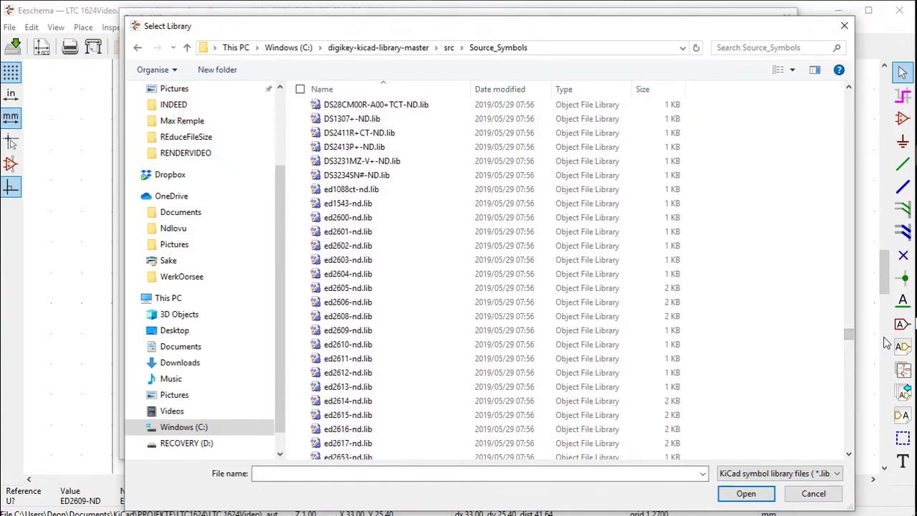
pyautogui.click(452, 333)
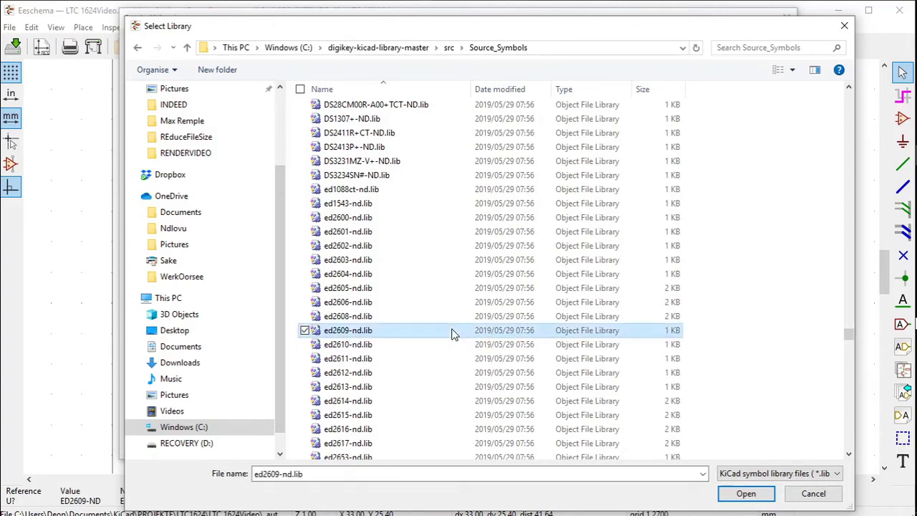
pyautogui.click(813, 494)
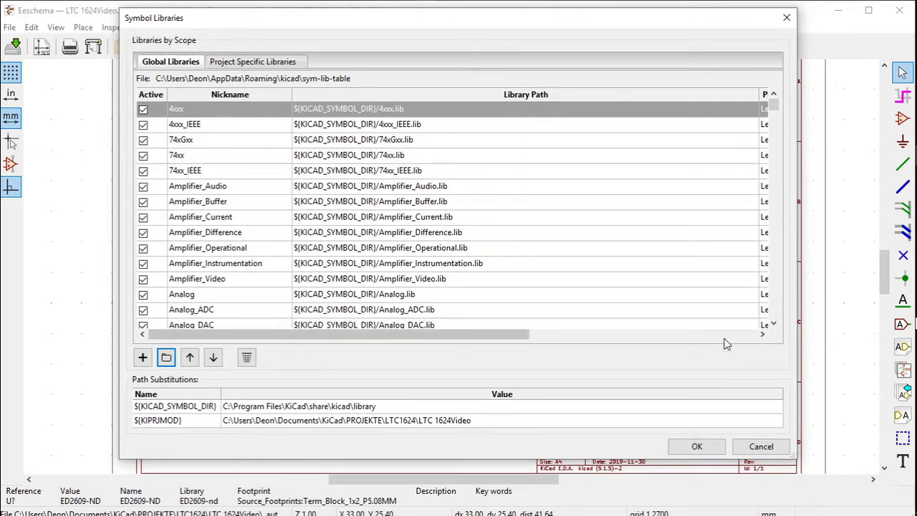
# Check the end of the global library list for the ED2609-nd entry and close the library manager
pyautogui.moveTo(774, 105); pyautogui.dragTo(785, 315)
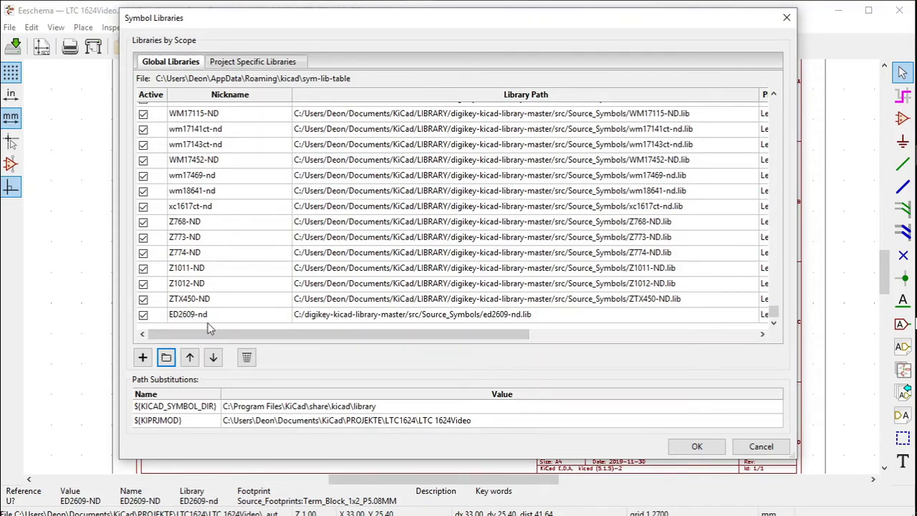
pyautogui.click(695, 447)
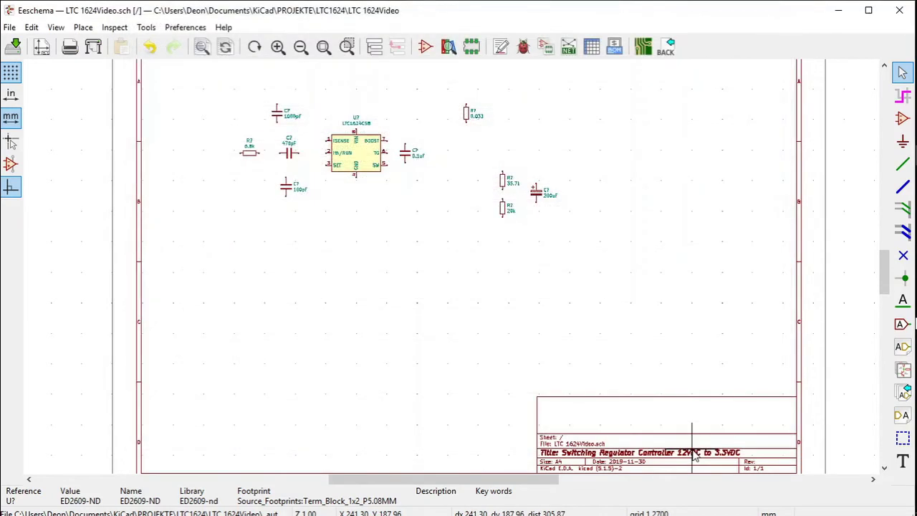
# Try to place a symbol by filtering the symbol chooser for ED and accepting the ED2609-nd library heading
pyautogui.click(902, 121)
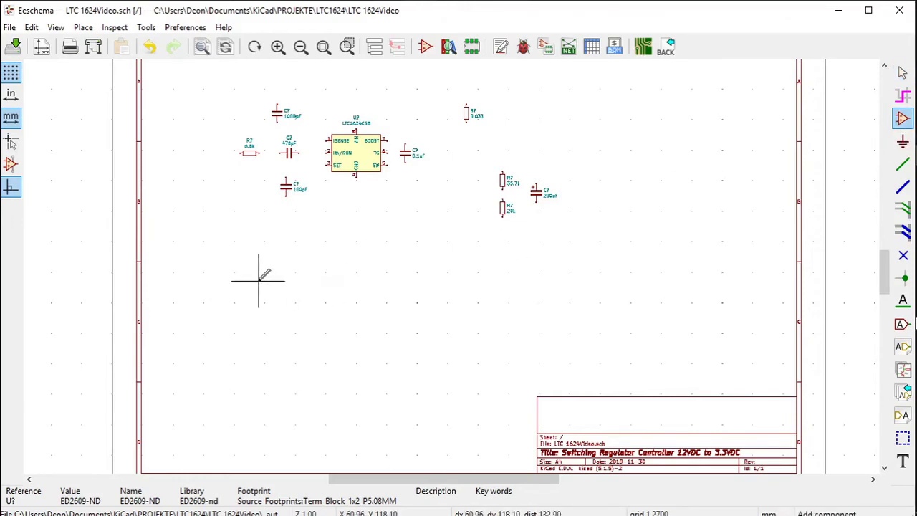
pyautogui.click(238, 268)
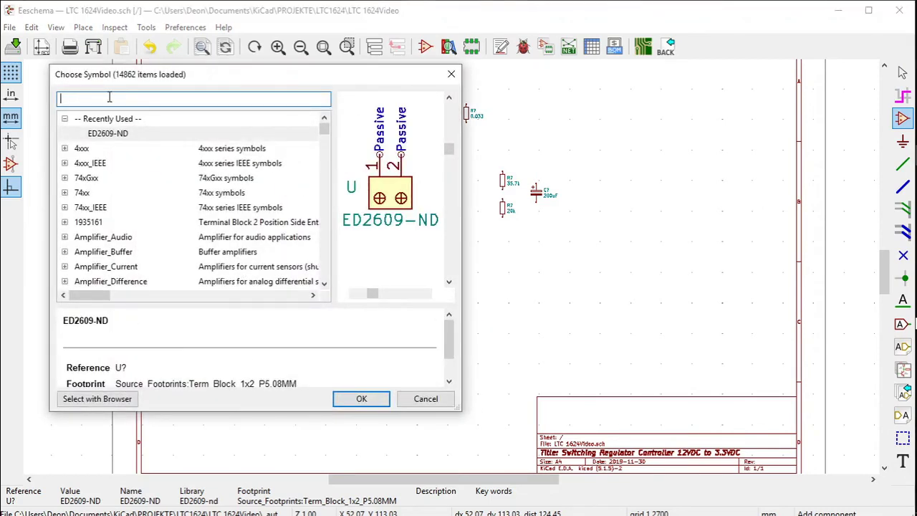
pyautogui.write('ED')
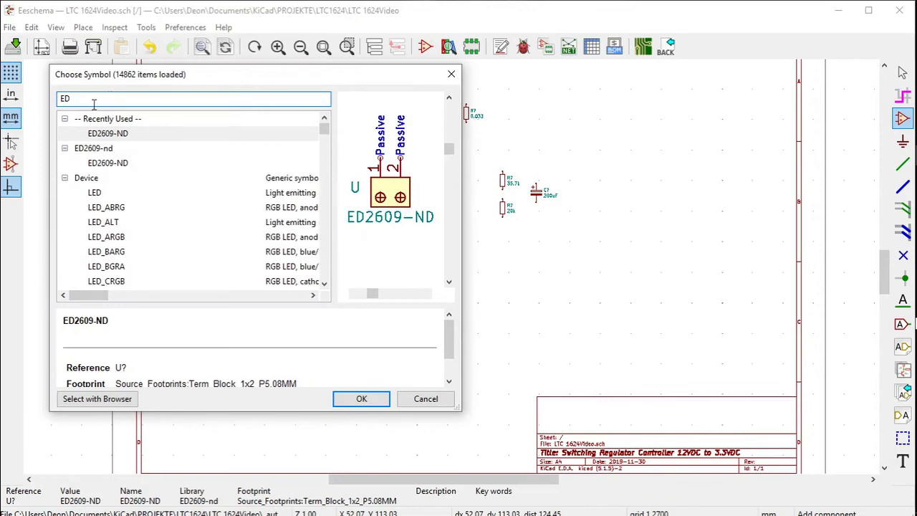
pyautogui.click(79, 150)
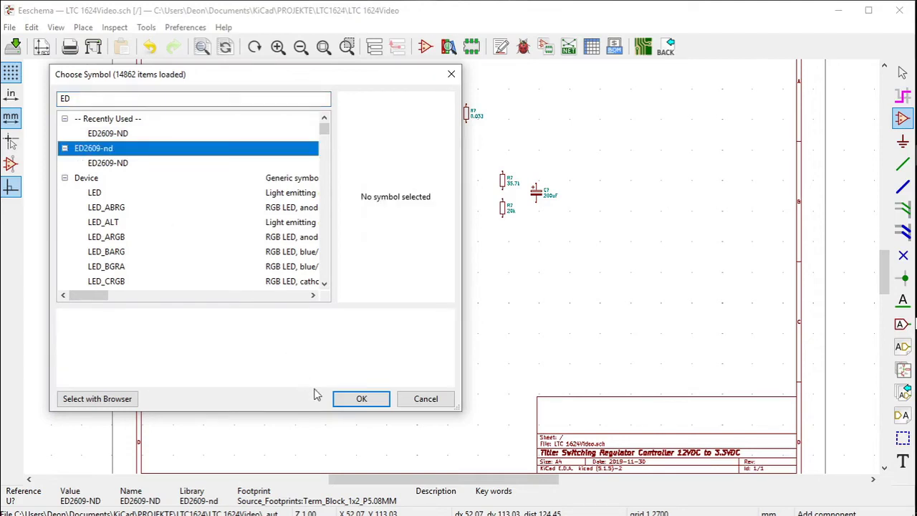
pyautogui.click(362, 399)
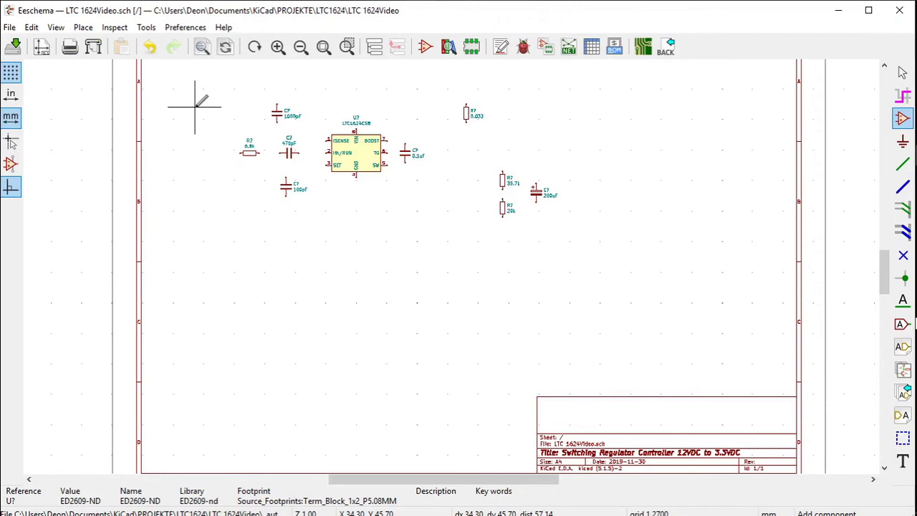
# Place the recently used ED2609-ND terminal block symbol above and to the left of the 1000pF capacitor
pyautogui.click(195, 106)
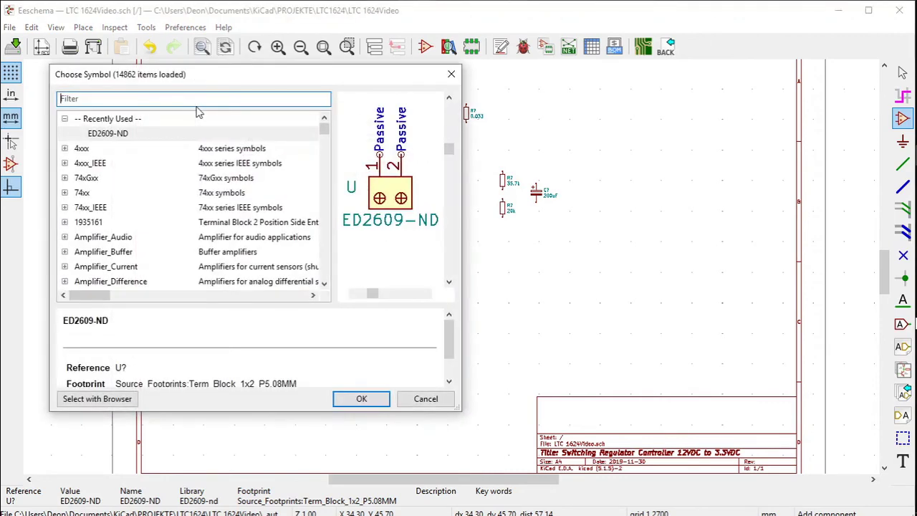
pyautogui.click(365, 399)
pyautogui.scroll(3, 194, 106)
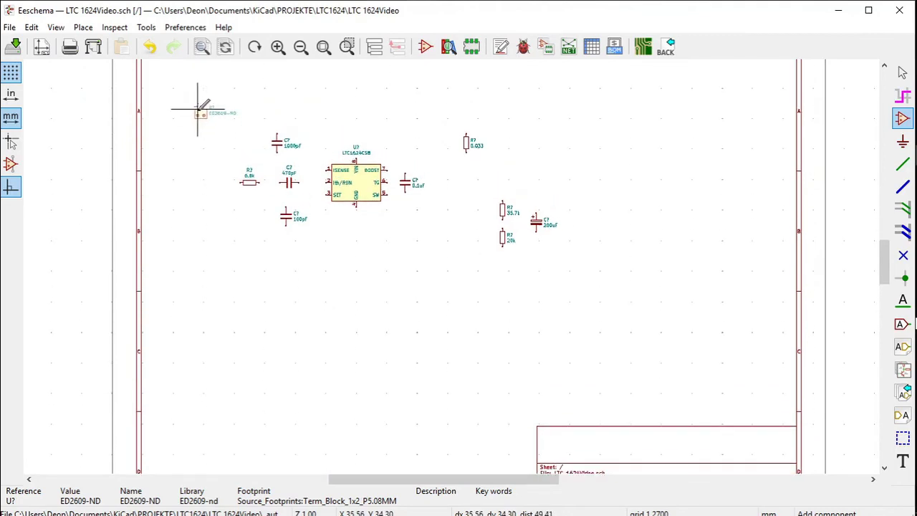
pyautogui.click(201, 115)
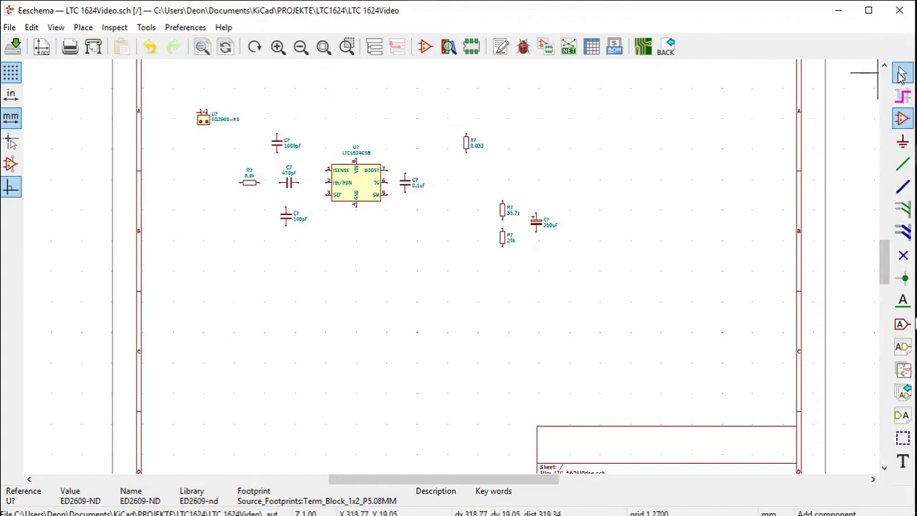
pyautogui.click(347, 46)
pyautogui.moveTo(179, 96); pyautogui.dragTo(569, 268)
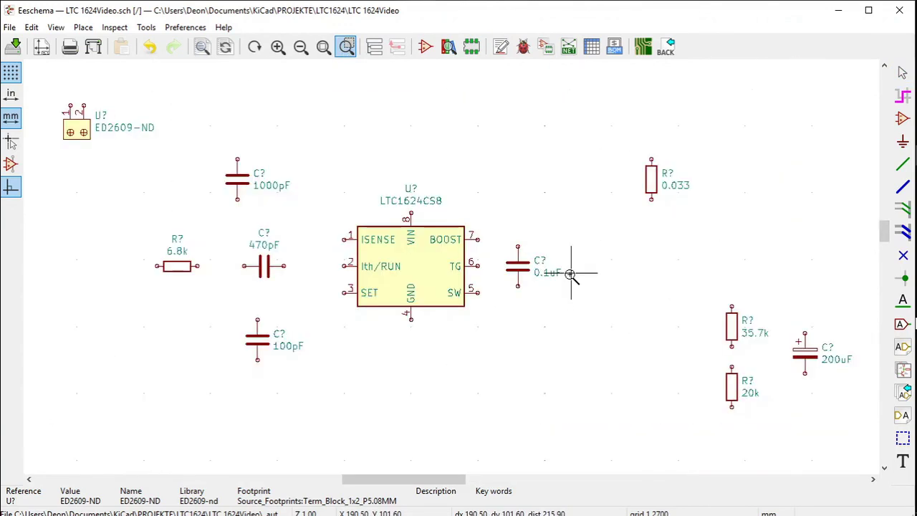